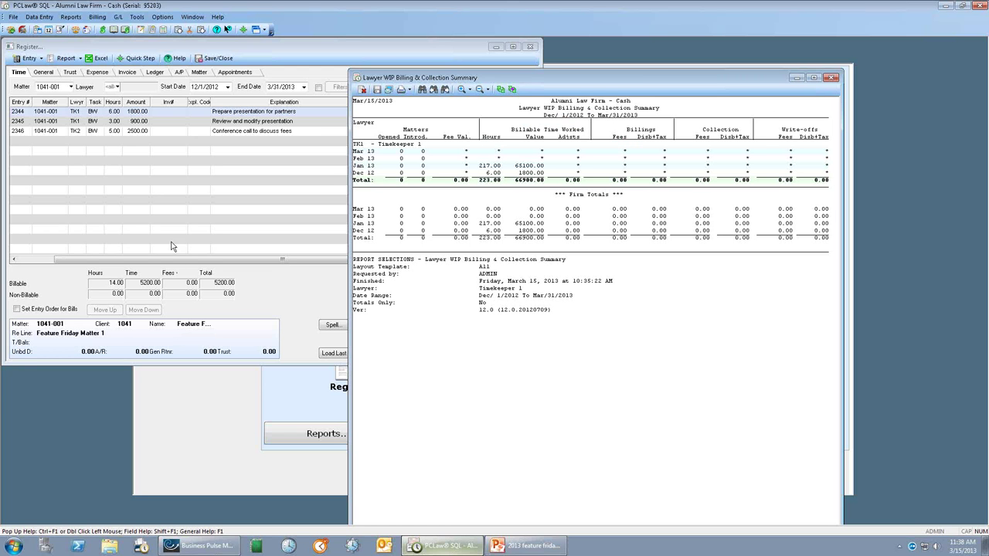
Step: Close the Lawyer WIP Billing & Collection Summary, and close the Register after checking the hold settings of time entries 2345 and 2346
{"action": "left_click_drag", "start_coordinate": [540, 78], "coordinate": [647, 62]}
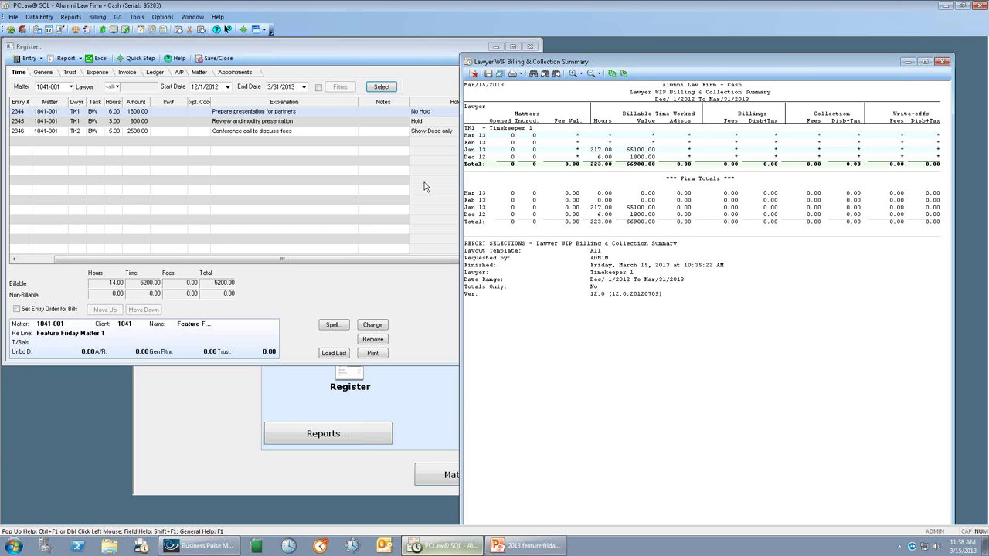
{"action": "left_click", "coordinate": [943, 62]}
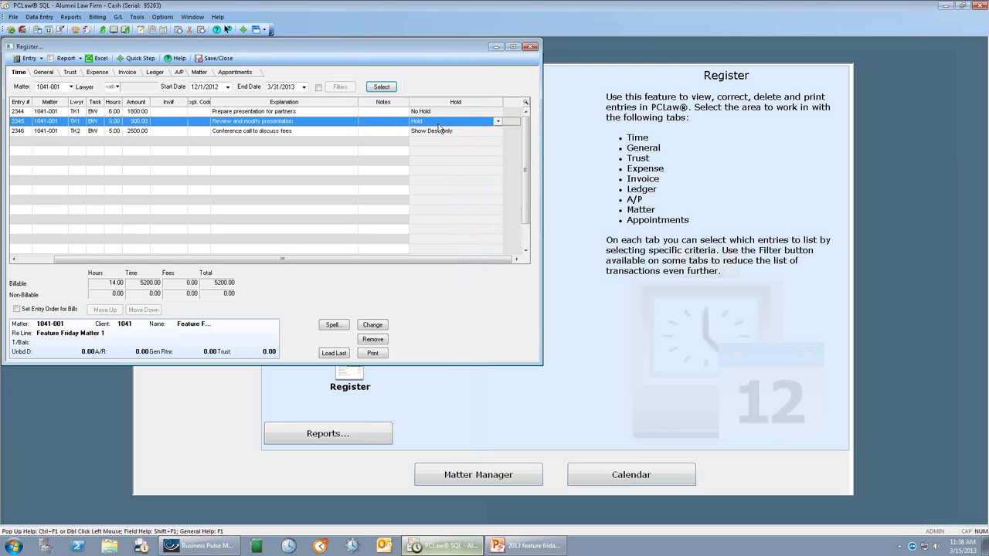
{"action": "left_click", "coordinate": [436, 133]}
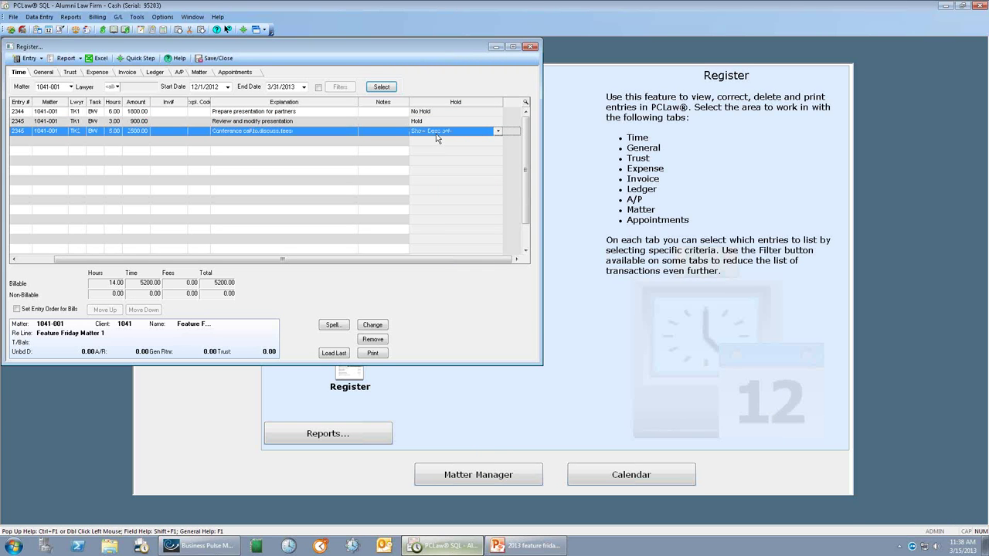
{"action": "left_click", "coordinate": [432, 123]}
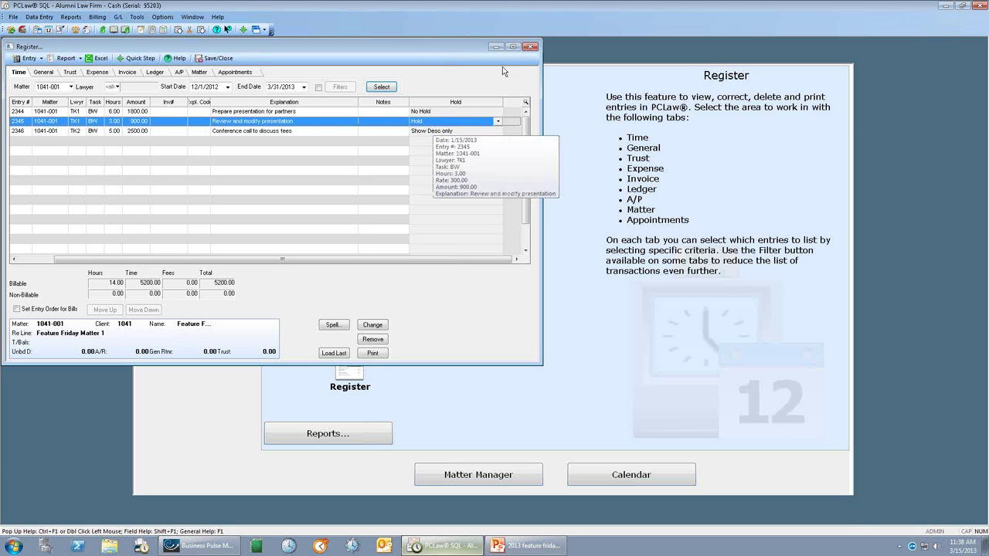
{"action": "left_click", "coordinate": [530, 47]}
{"action": "left_click", "coordinate": [430, 47]}
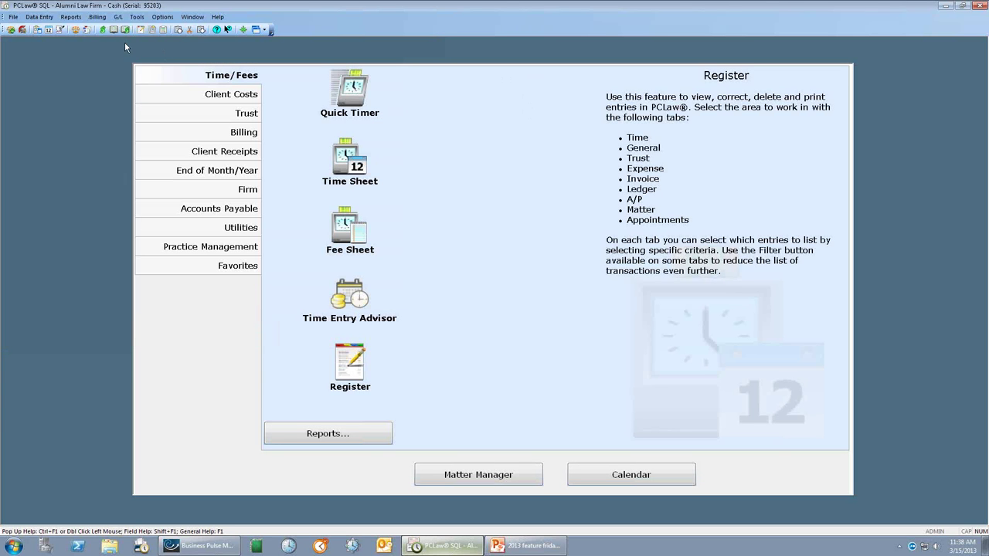
Step: Add a custom productivity report layout with the name Test and the report title Test Productivity
{"action": "left_click", "coordinate": [70, 16]}
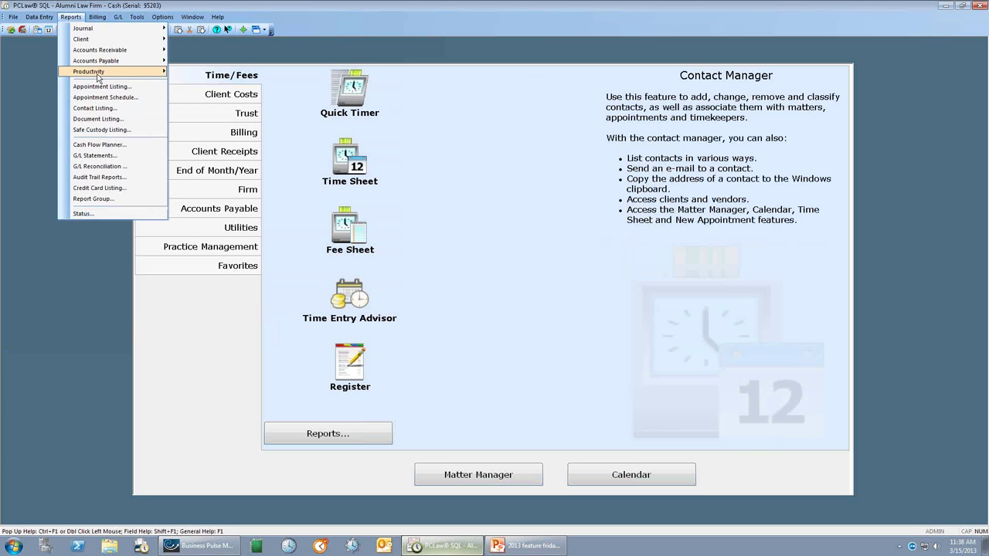
{"action": "mouse_move", "coordinate": [94, 77]}
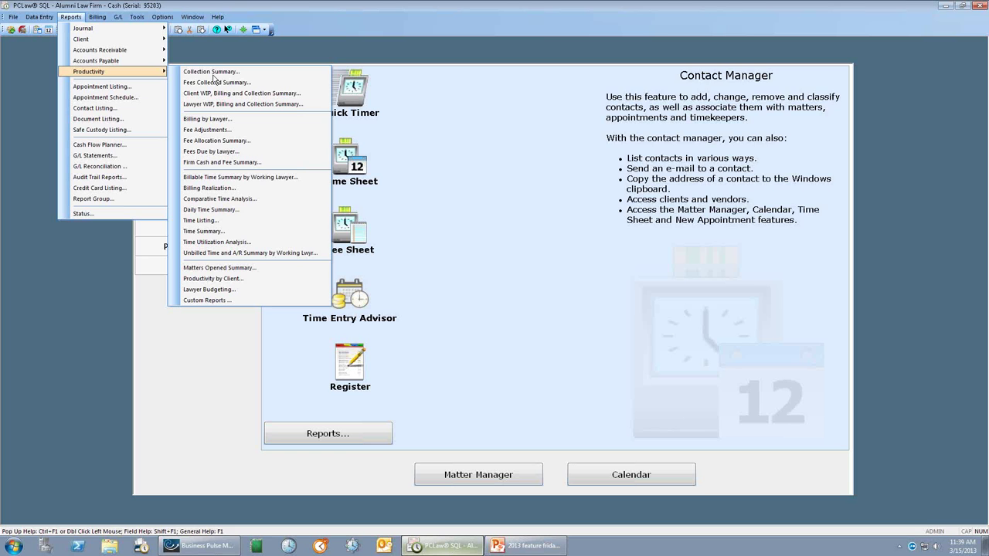
{"action": "left_click", "coordinate": [233, 300]}
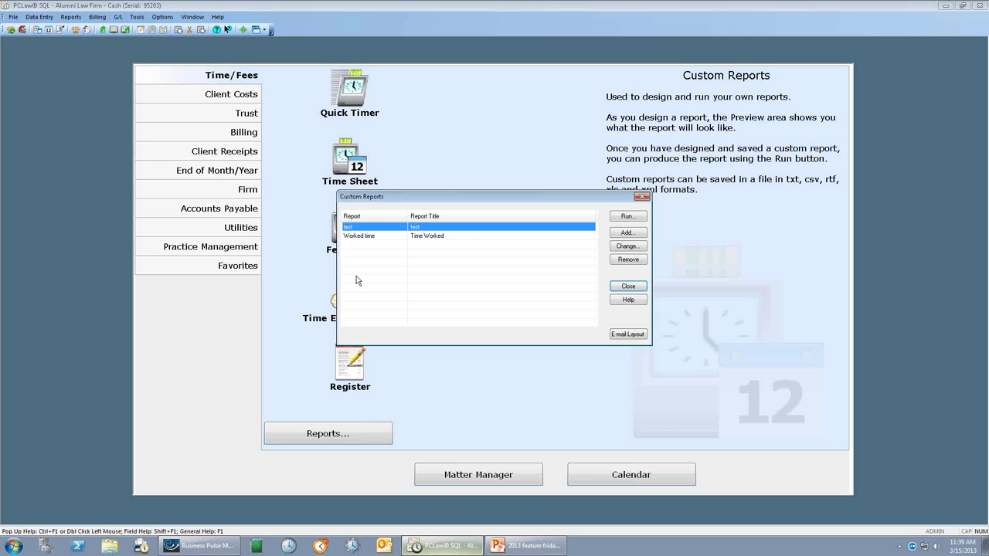
{"action": "left_click", "coordinate": [636, 236]}
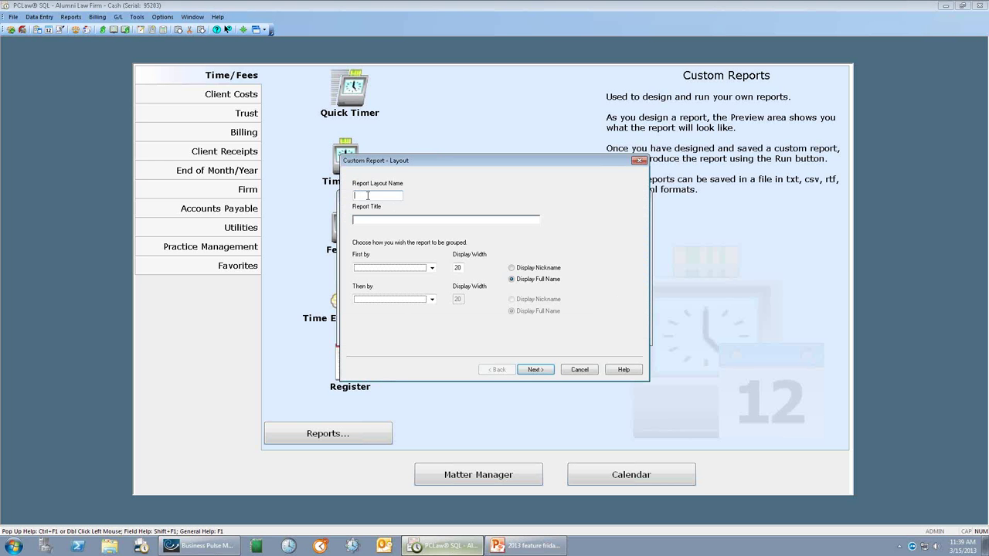
{"action": "type", "text": "Test"}
{"action": "left_click", "coordinate": [394, 218]}
{"action": "type", "text": "Test Productivity"}
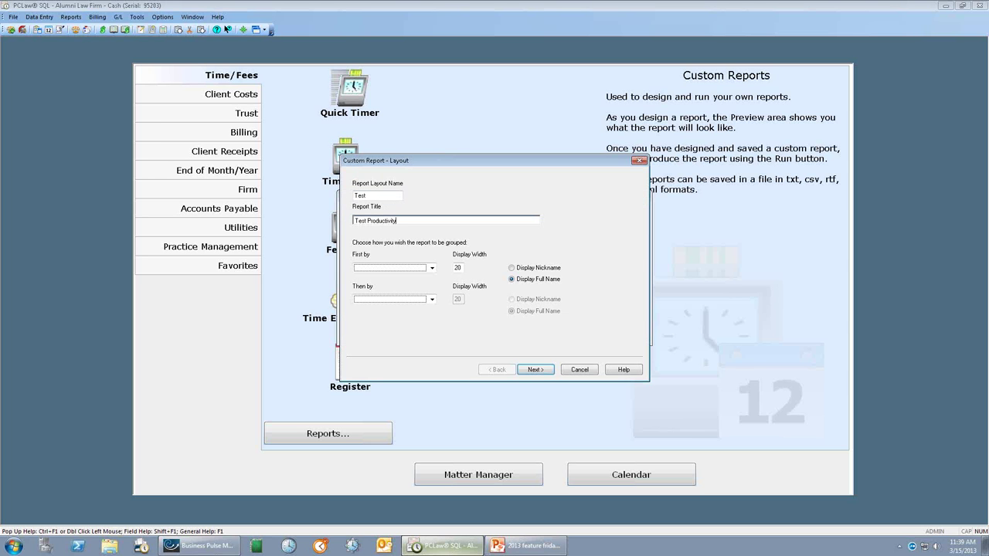
Step: Group the report first by Client, displayed by nickname, and then by Lawyer
{"action": "left_click", "coordinate": [432, 268]}
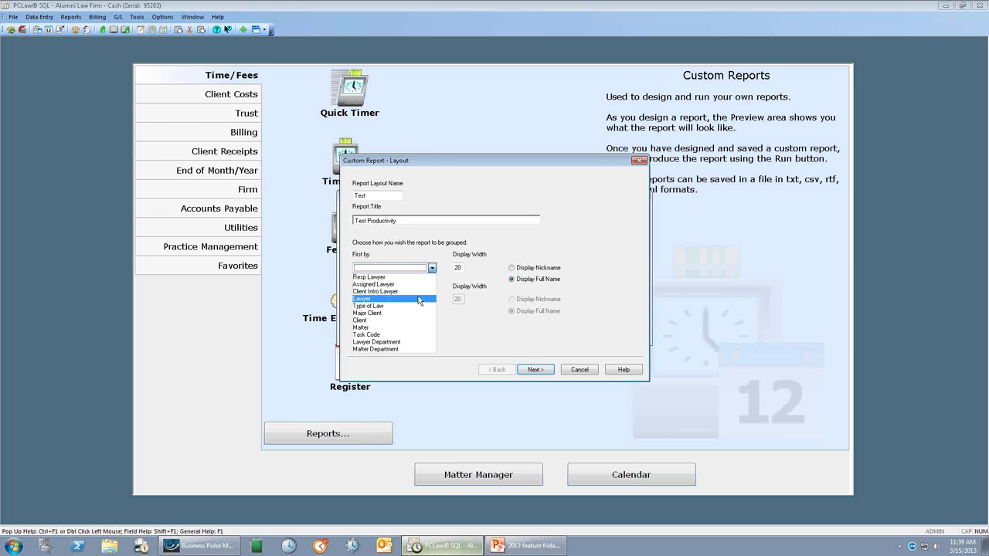
{"action": "left_click", "coordinate": [393, 327]}
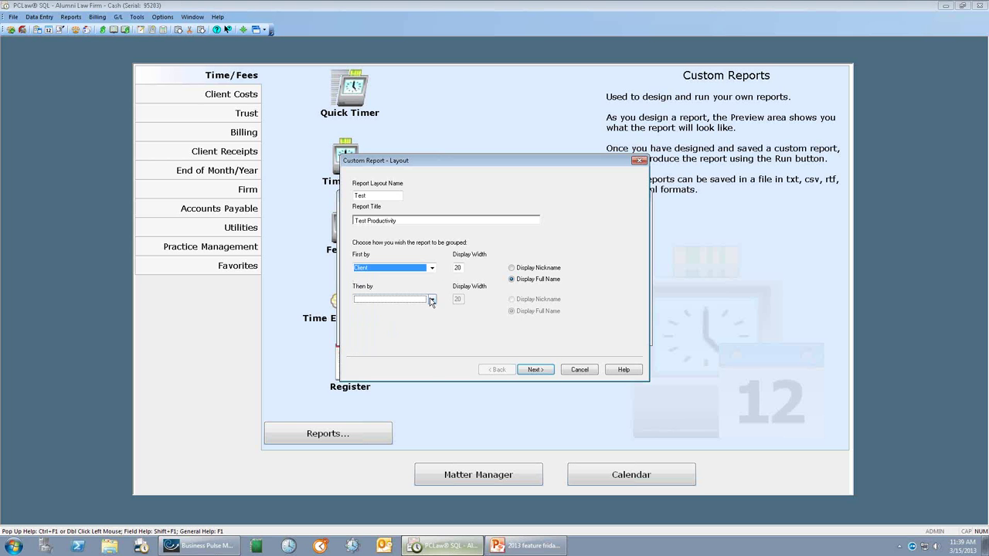
{"action": "left_click", "coordinate": [433, 300]}
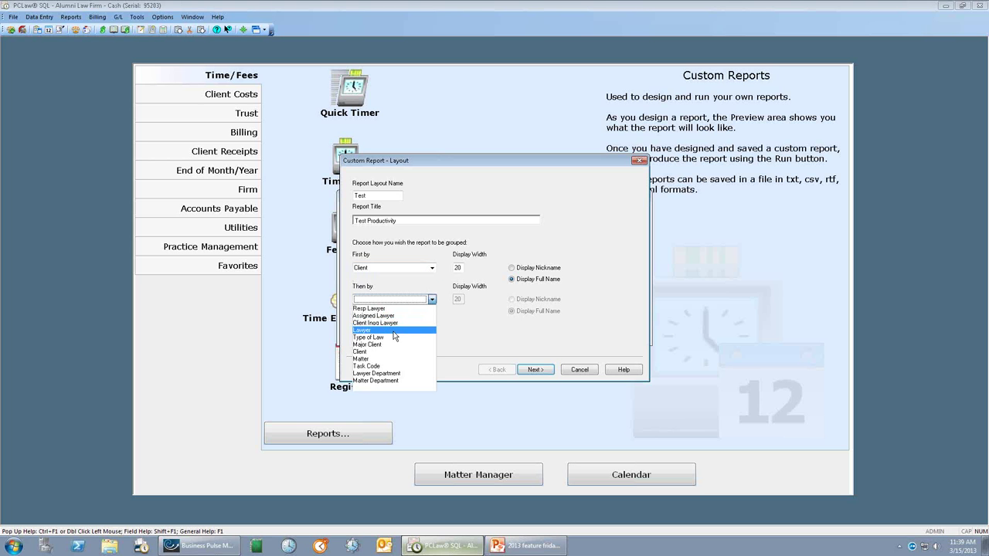
{"action": "left_click", "coordinate": [397, 330]}
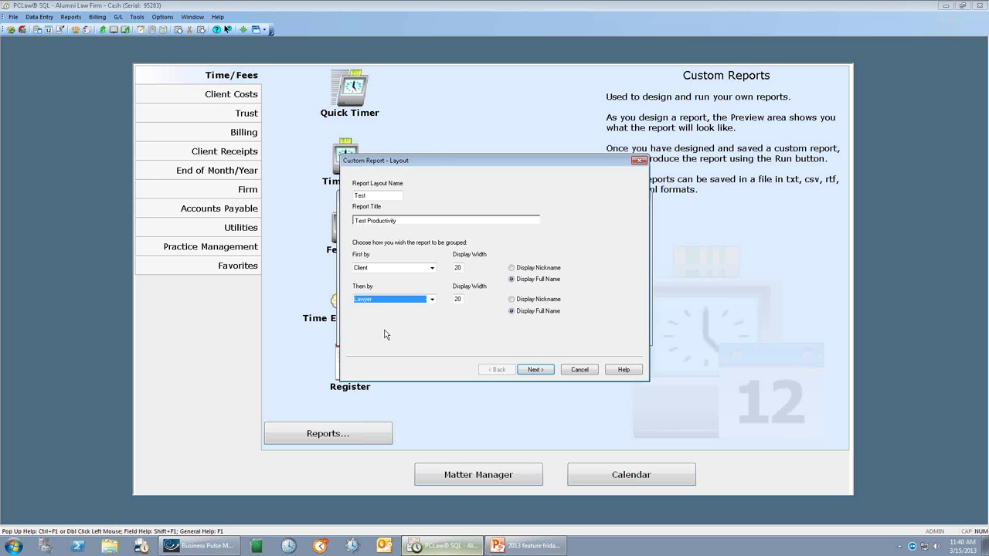
{"action": "left_click", "coordinate": [510, 268]}
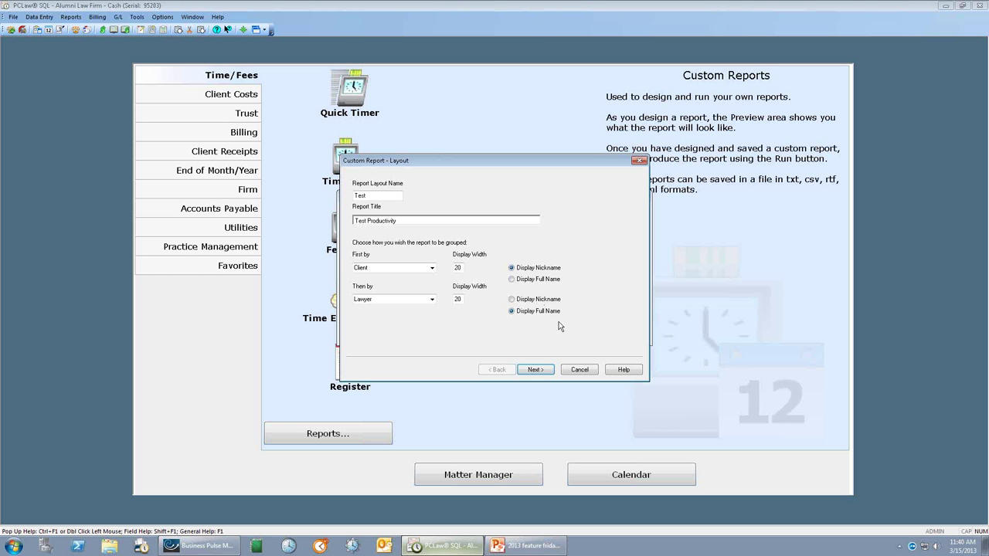
Step: Change the report layout name to Test2 and proceed to the report columns
{"action": "left_click", "coordinate": [540, 372]}
{"action": "left_click", "coordinate": [533, 305]}
{"action": "left_click", "coordinate": [390, 197]}
{"action": "type", "text": "2"}
{"action": "left_click", "coordinate": [533, 370]}
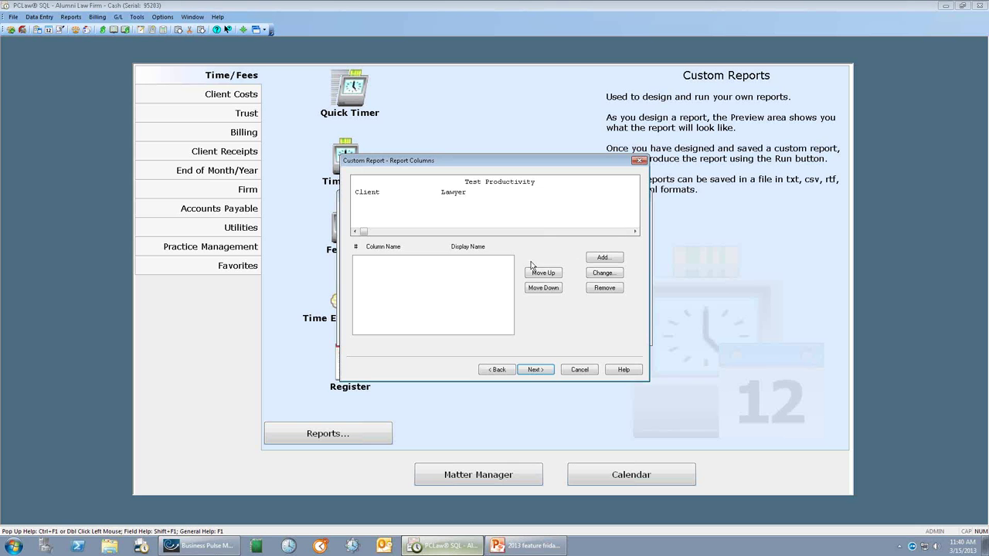
Step: Add Time - Total Hours entered as a column for the report period
{"action": "left_click", "coordinate": [603, 258]}
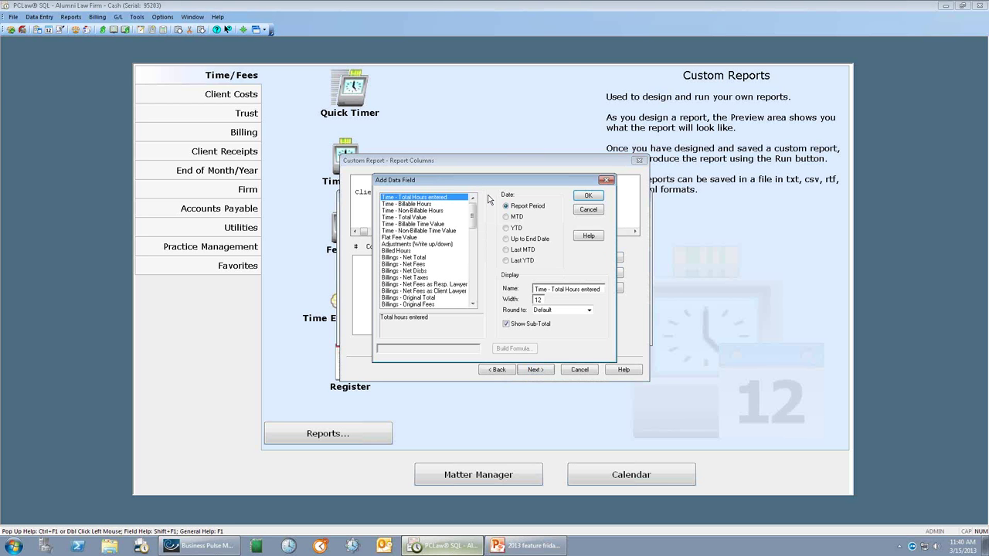
{"action": "left_click_drag", "start_coordinate": [464, 180], "coordinate": [682, 191]}
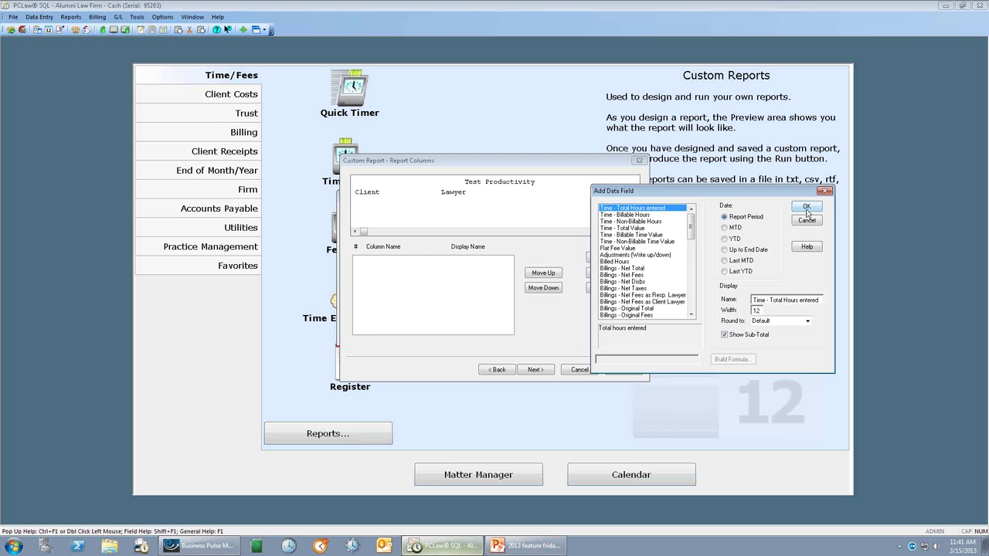
{"action": "left_click", "coordinate": [806, 209]}
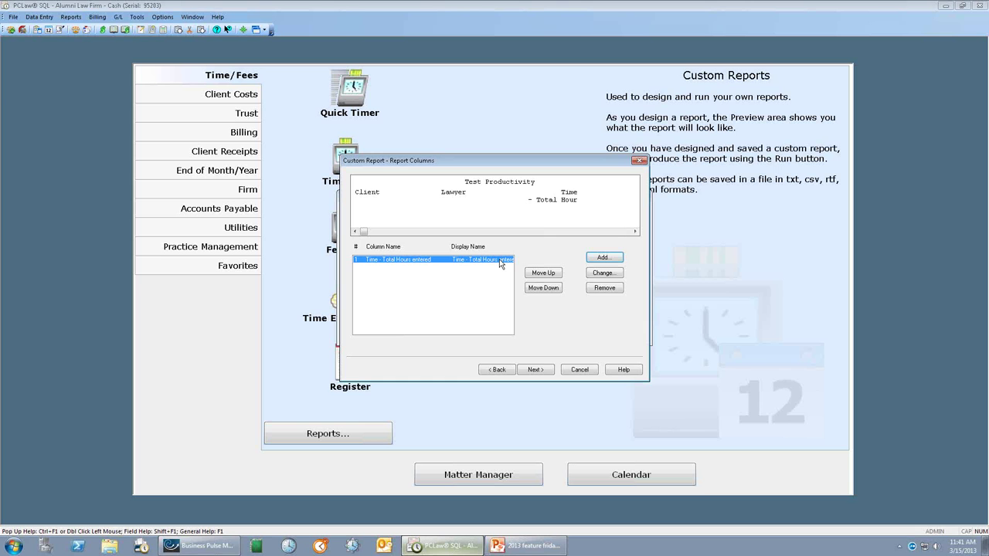
Step: Browse the available data fields, including Formula, and add Billings - Net Fees as the second column for the report period
{"action": "left_click", "coordinate": [616, 257]}
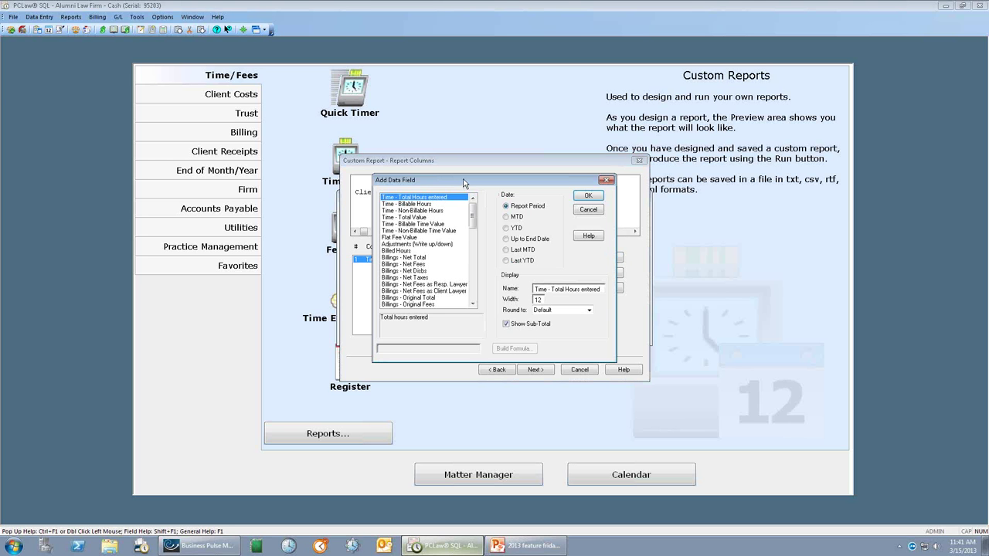
{"action": "left_click_drag", "start_coordinate": [464, 183], "coordinate": [701, 218]}
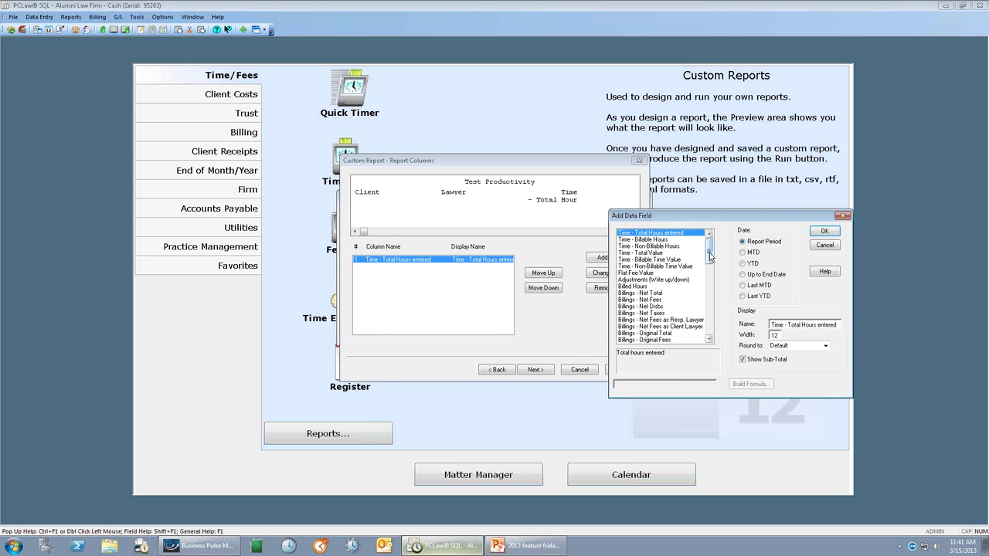
{"action": "mouse_move", "coordinate": [710, 257]}
{"action": "left_mouse_down"}
{"action": "mouse_move", "coordinate": [709, 337]}
{"action": "mouse_move", "coordinate": [709, 238]}
{"action": "left_mouse_up"}
{"action": "left_click_drag", "start_coordinate": [709, 258], "coordinate": [710, 329]}
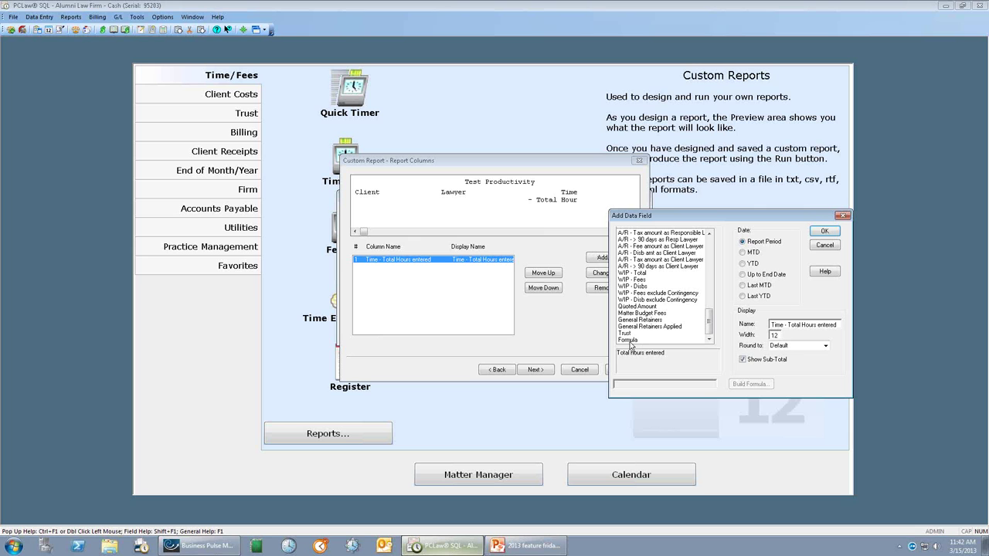
{"action": "left_click", "coordinate": [629, 340]}
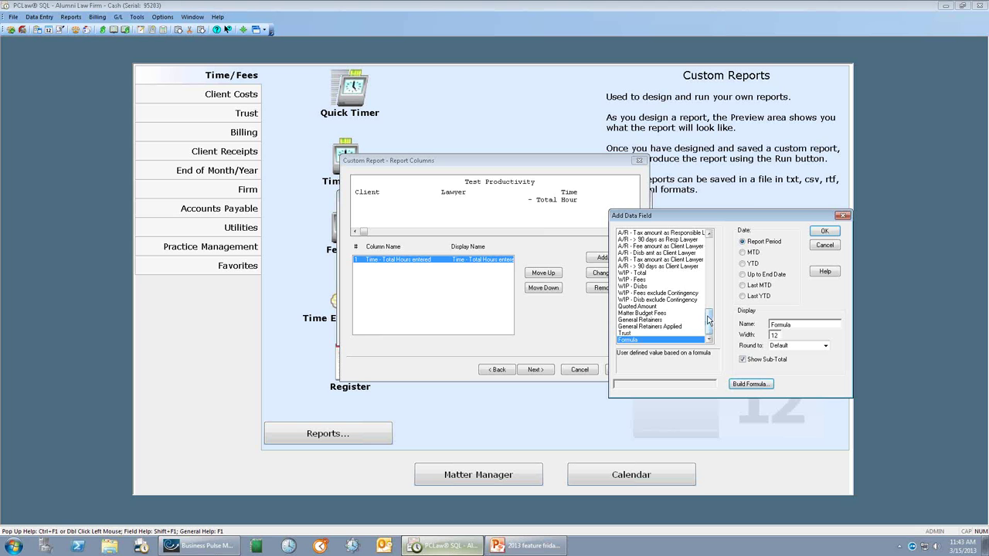
{"action": "left_click_drag", "start_coordinate": [711, 321], "coordinate": [706, 270]}
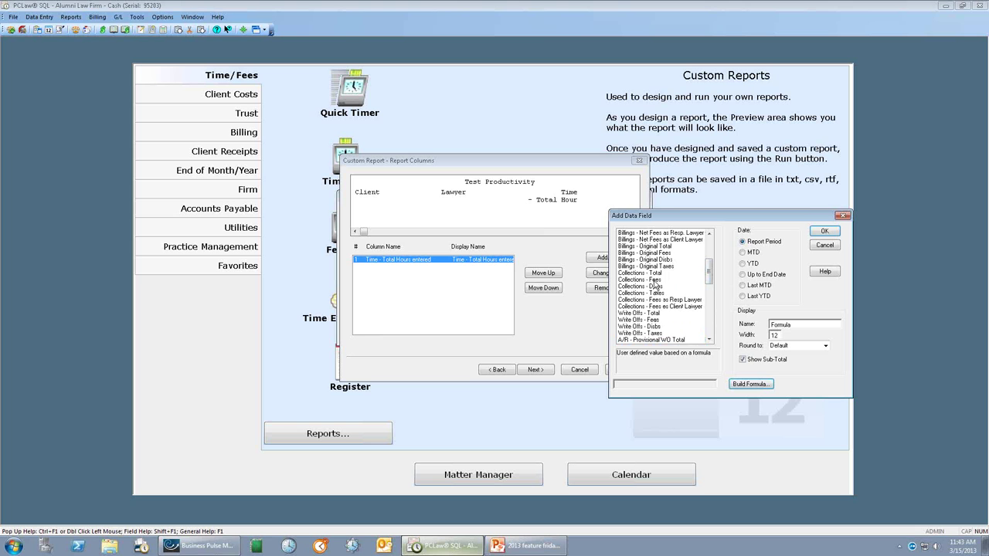
{"action": "left_click_drag", "start_coordinate": [709, 277], "coordinate": [705, 338]}
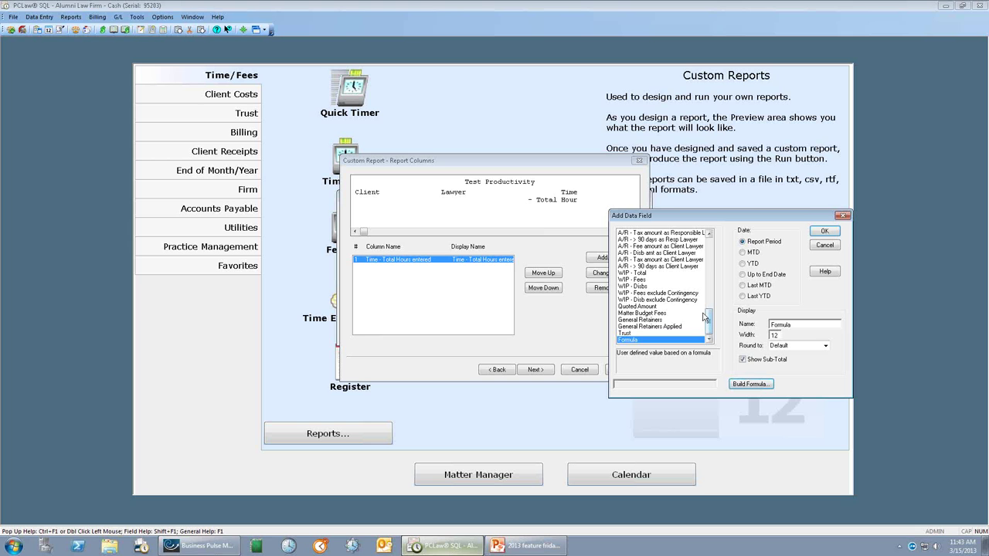
{"action": "left_click_drag", "start_coordinate": [708, 319], "coordinate": [703, 241]}
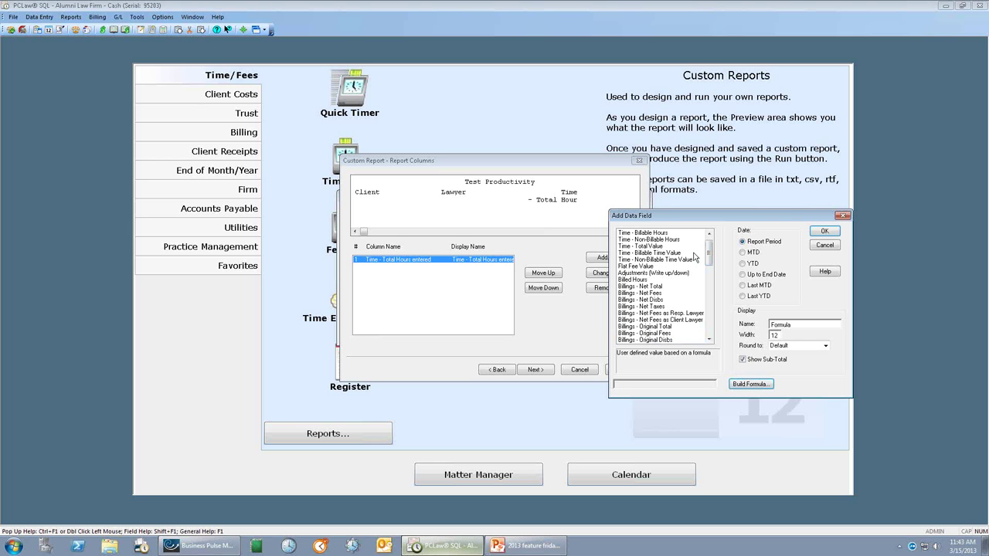
{"action": "left_click", "coordinate": [624, 295]}
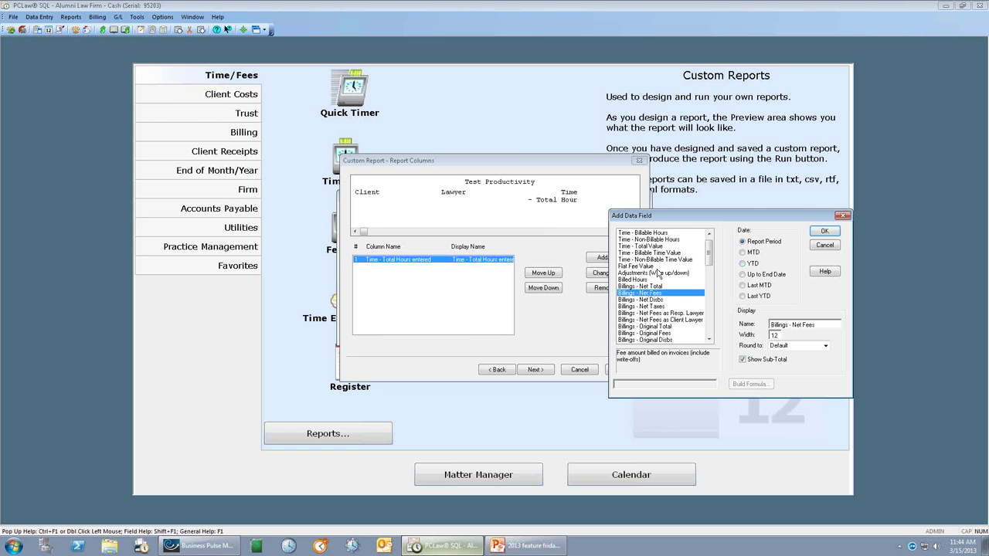
{"action": "left_click", "coordinate": [825, 233]}
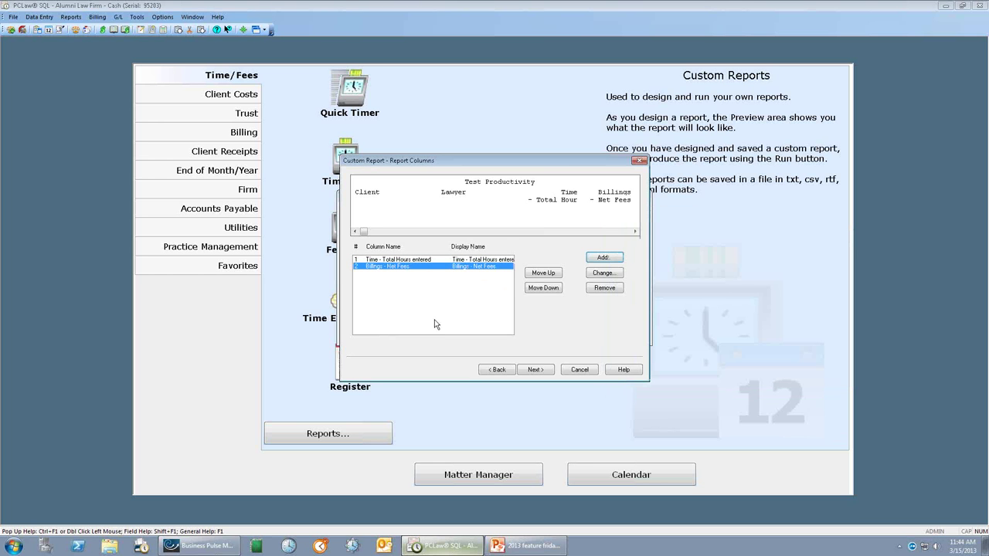
Step: Toggle the Summary by Client, Summary by Lawyer and Total options in the summary totals, then finish the layout and close the report list
{"action": "left_click", "coordinate": [535, 369]}
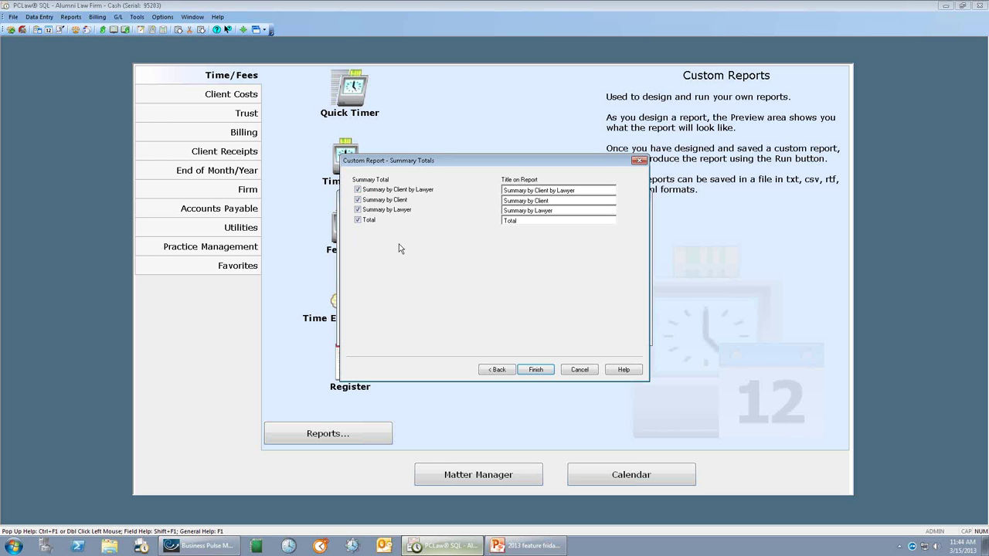
{"action": "left_click", "coordinate": [358, 200]}
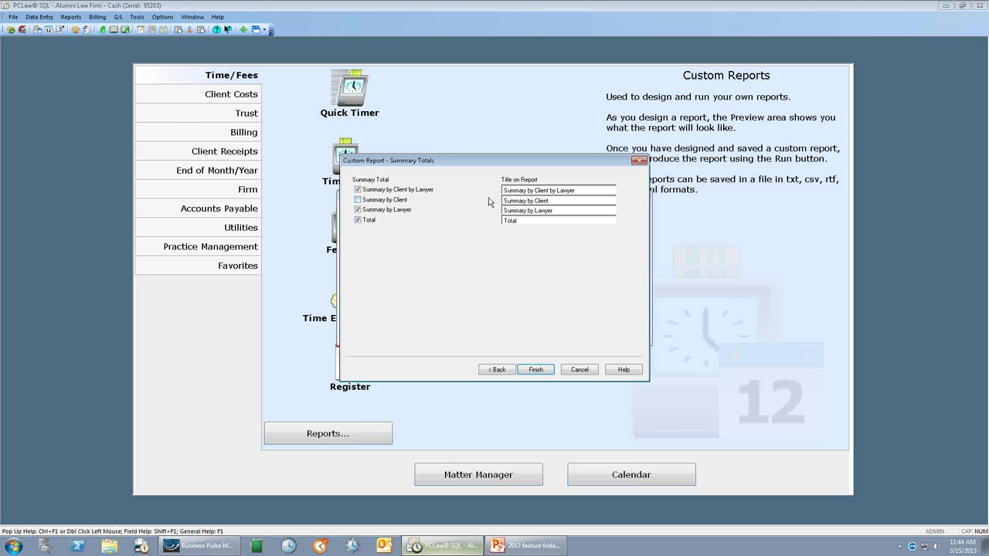
{"action": "left_click", "coordinate": [358, 218]}
{"action": "left_click", "coordinate": [358, 200]}
{"action": "left_click", "coordinate": [358, 211]}
{"action": "left_click", "coordinate": [536, 370]}
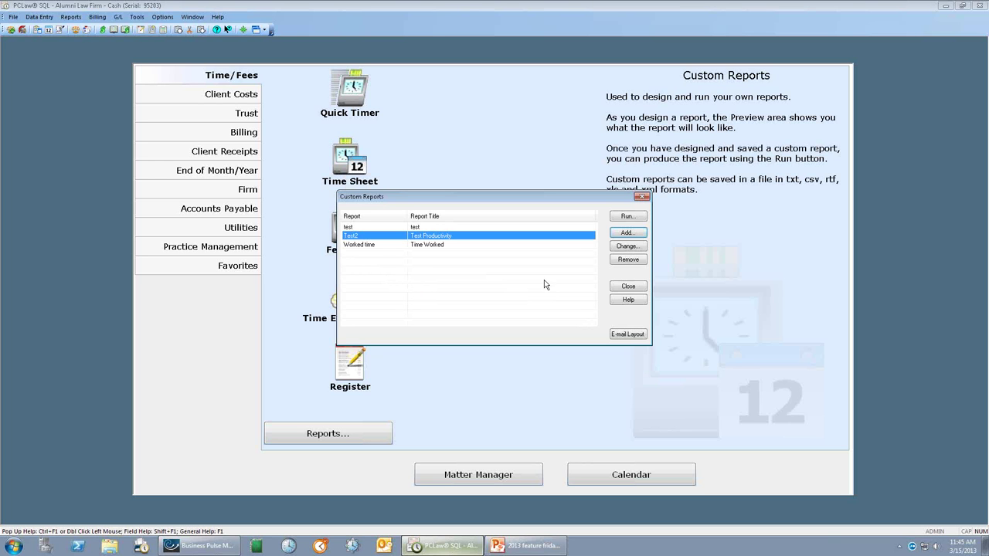
{"action": "left_click", "coordinate": [628, 286]}
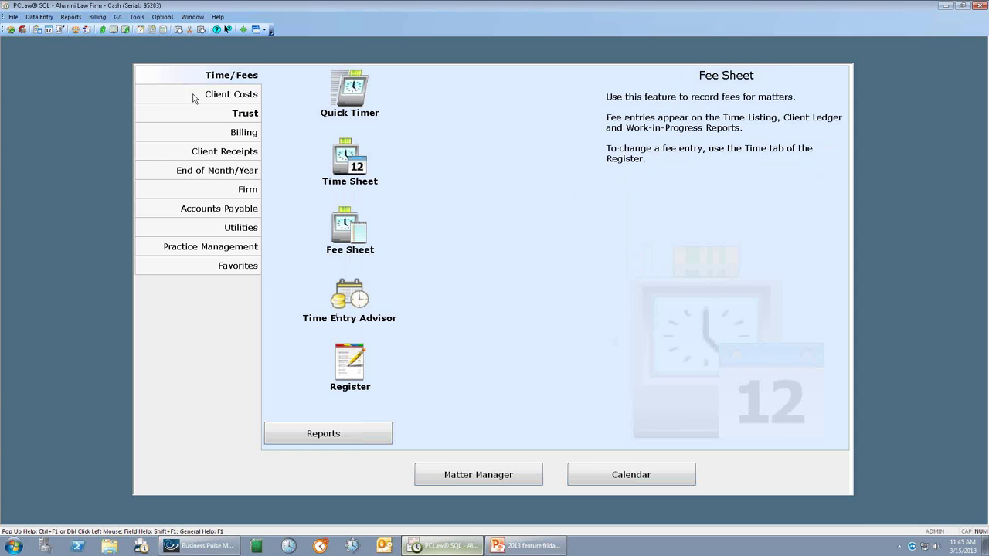
Step: Reopen the list of custom productivity reports
{"action": "left_click", "coordinate": [70, 17]}
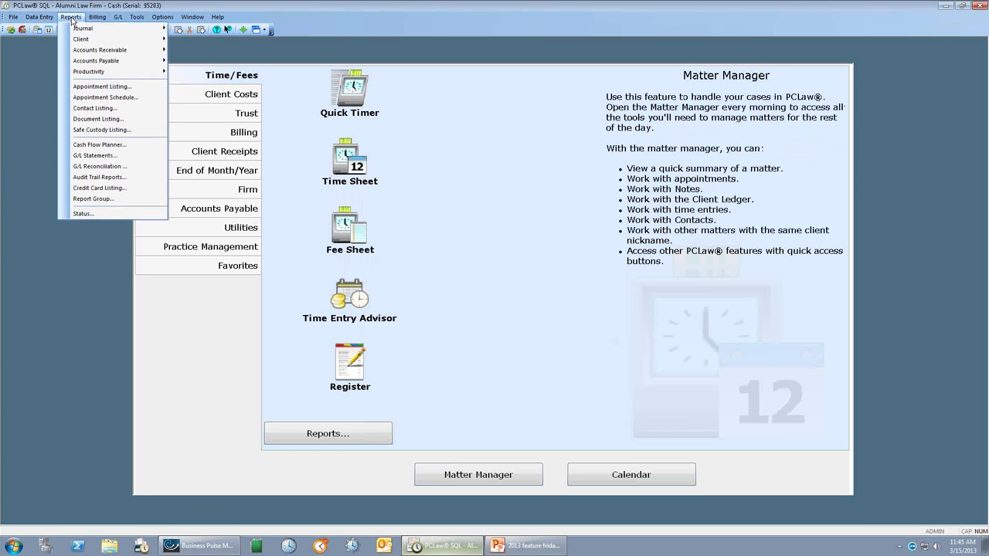
{"action": "mouse_move", "coordinate": [90, 74]}
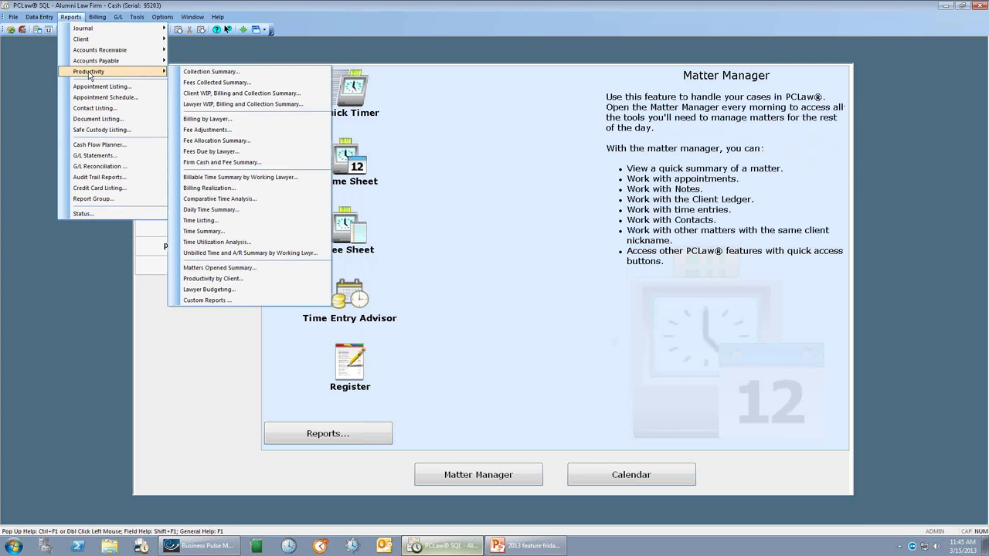
{"action": "left_click", "coordinate": [228, 302]}
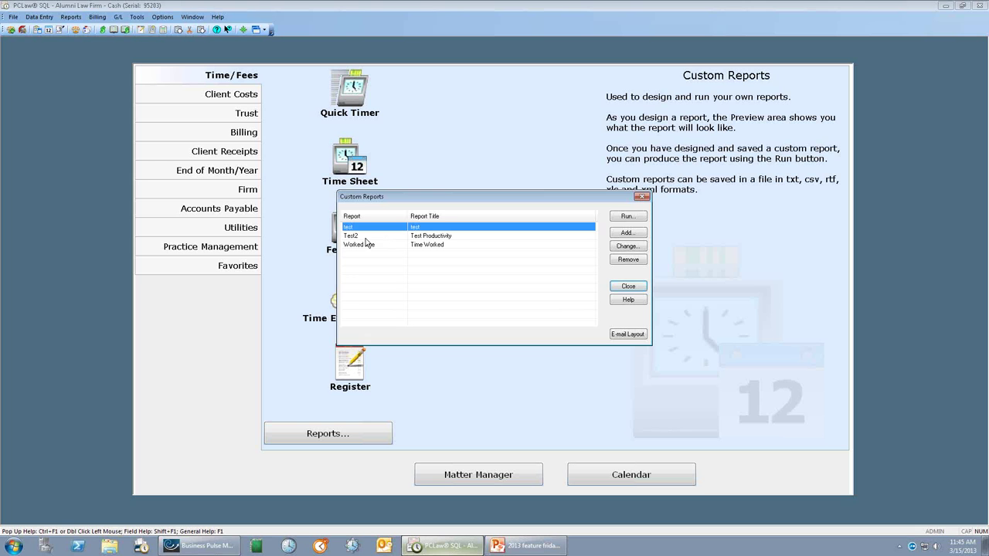
Step: Run the Test2 custom report with inactive and archived matters excluded from the matter selection
{"action": "left_click", "coordinate": [369, 236]}
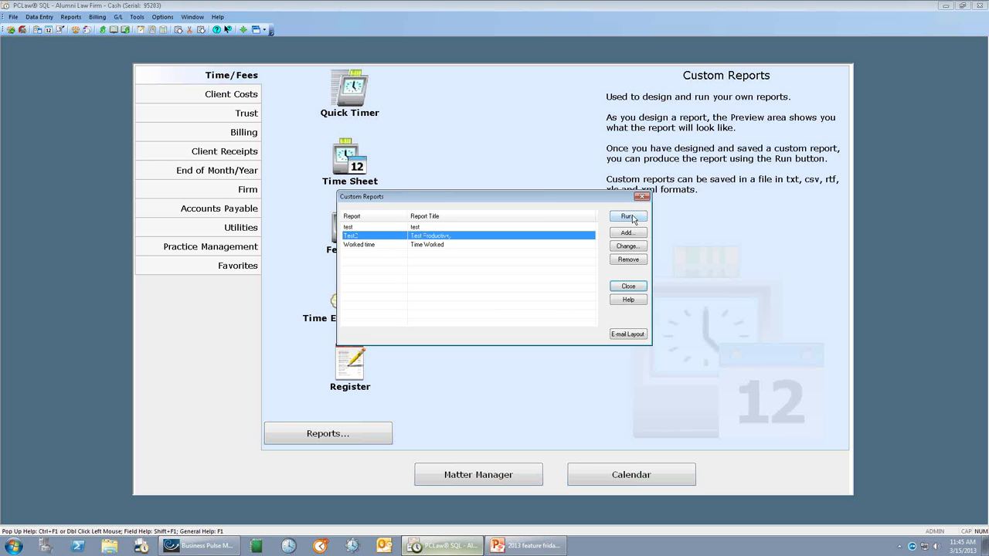
{"action": "left_click", "coordinate": [628, 217]}
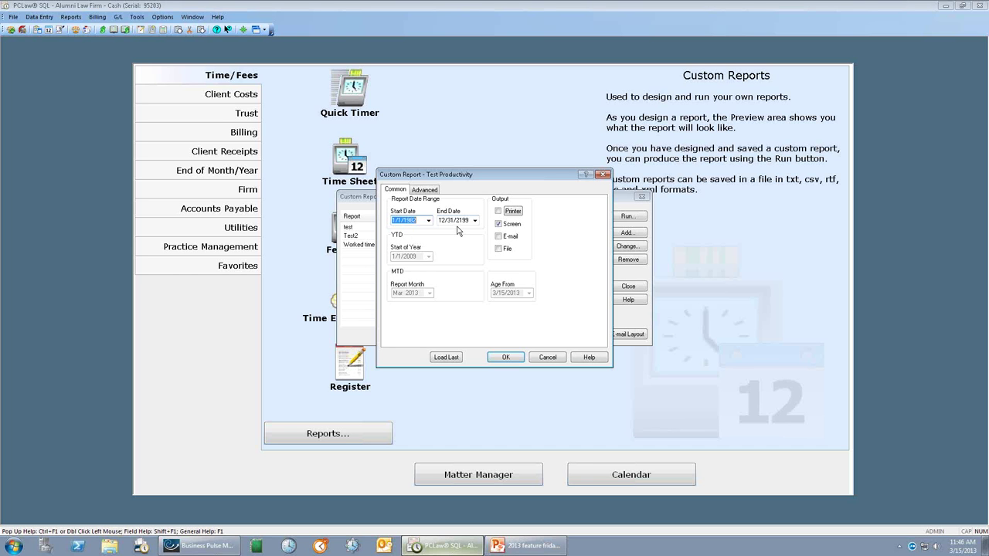
{"action": "left_click", "coordinate": [429, 193]}
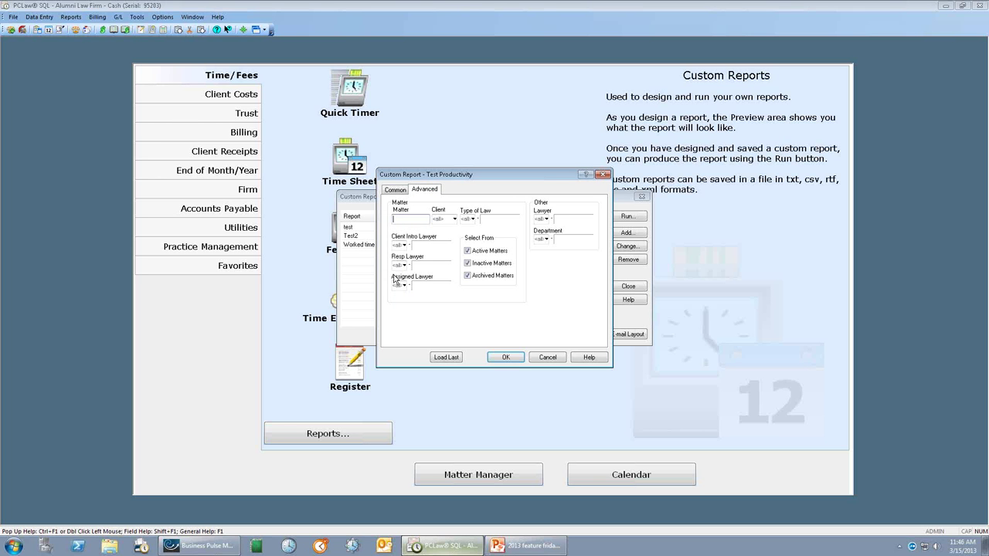
{"action": "left_click", "coordinate": [467, 277]}
{"action": "left_click", "coordinate": [468, 264]}
{"action": "left_click", "coordinate": [508, 358]}
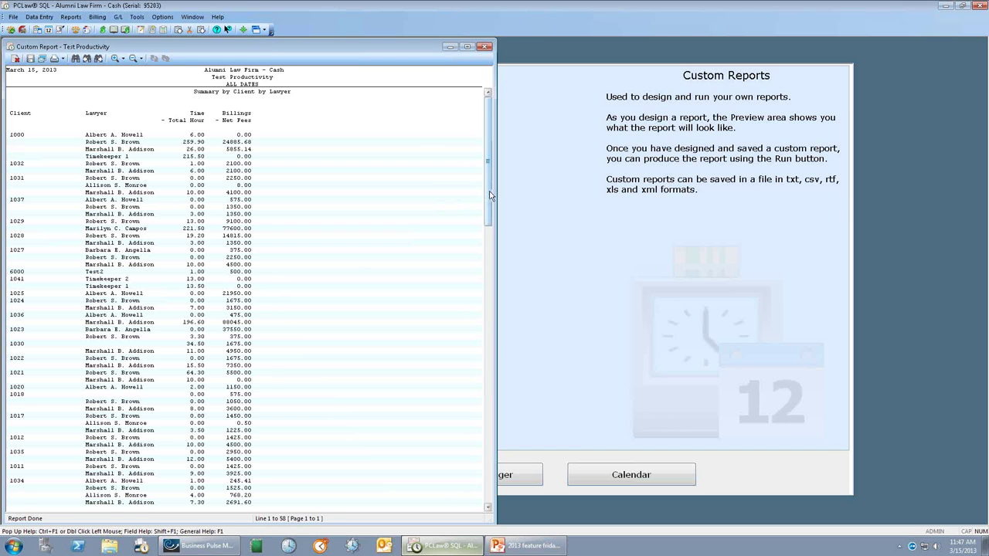
Step: Review the Test Productivity report and the file formats offered for saving it, then close the report without saving
{"action": "left_click_drag", "start_coordinate": [490, 196], "coordinate": [490, 334]}
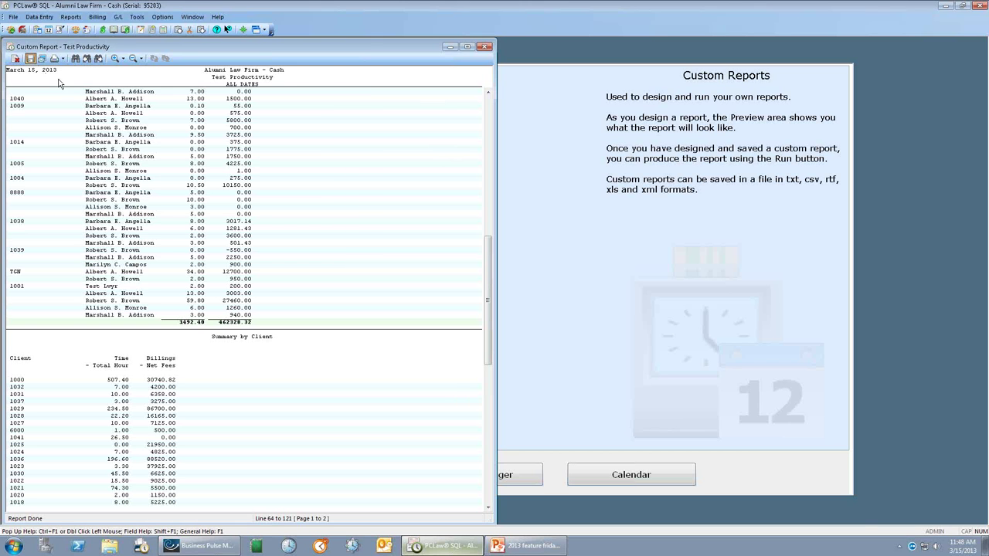
{"action": "left_click", "coordinate": [172, 218]}
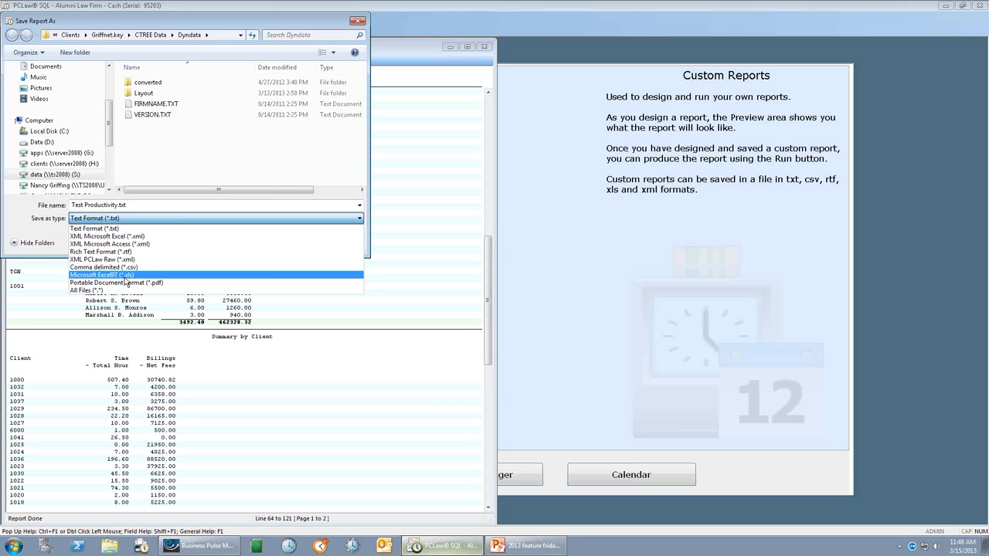
{"action": "left_click", "coordinate": [407, 222]}
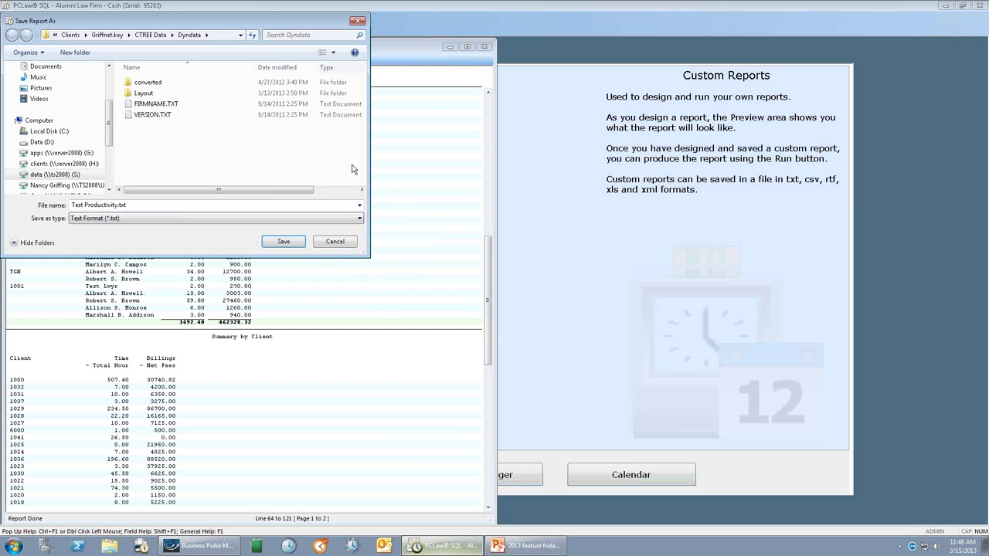
{"action": "left_click", "coordinate": [335, 243]}
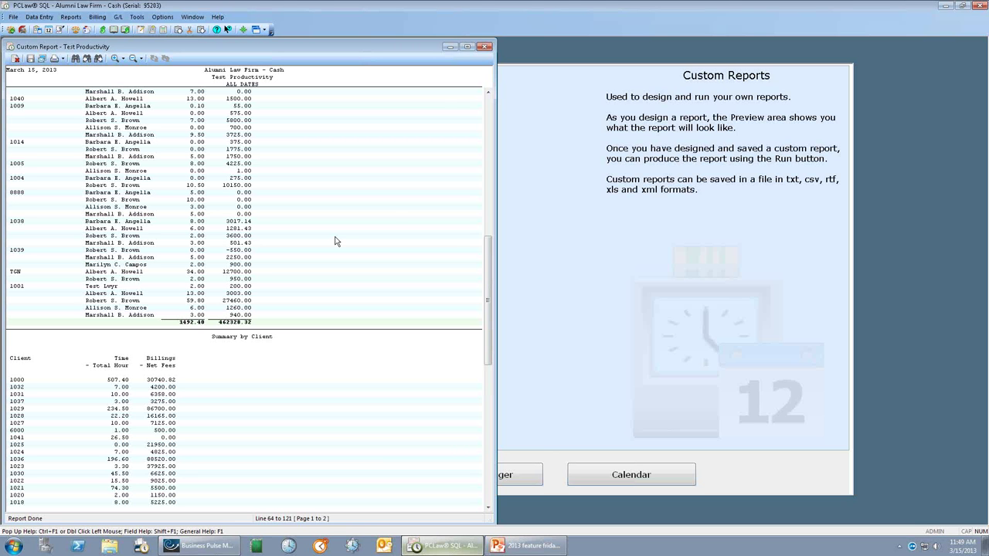
{"action": "left_click", "coordinate": [486, 49]}
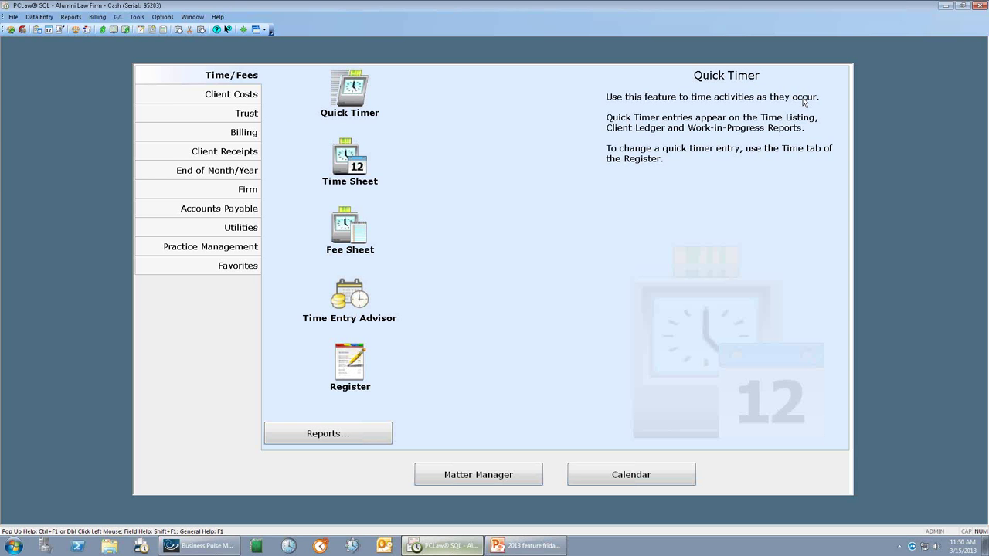
Step: Switch to the PCLaw reports presentation in PowerPoint and run the slide show from the beginning, advancing to the consulting group's contact slide
{"action": "left_click", "coordinate": [551, 544]}
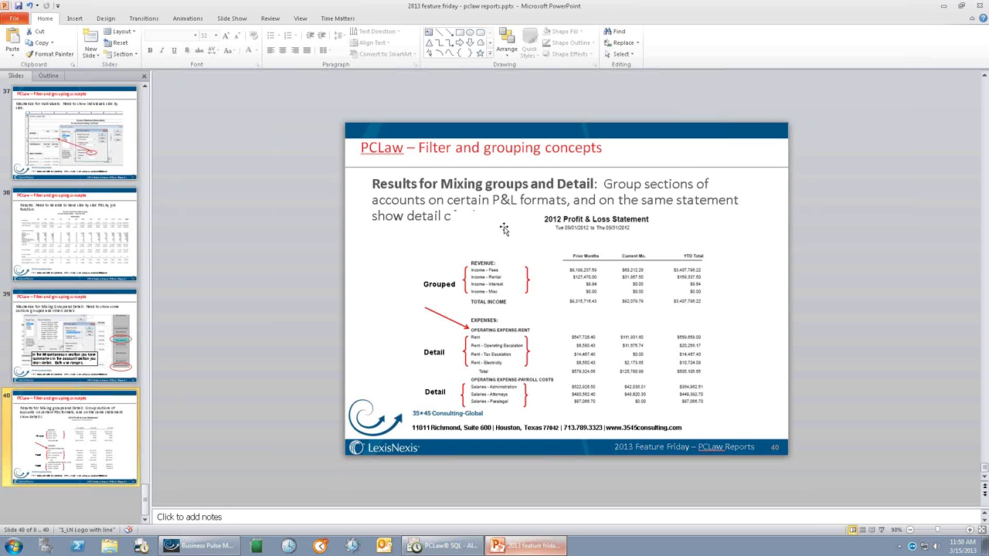
{"action": "scroll", "coordinate": [504, 228], "scroll_direction": "up", "scroll_amount": 2}
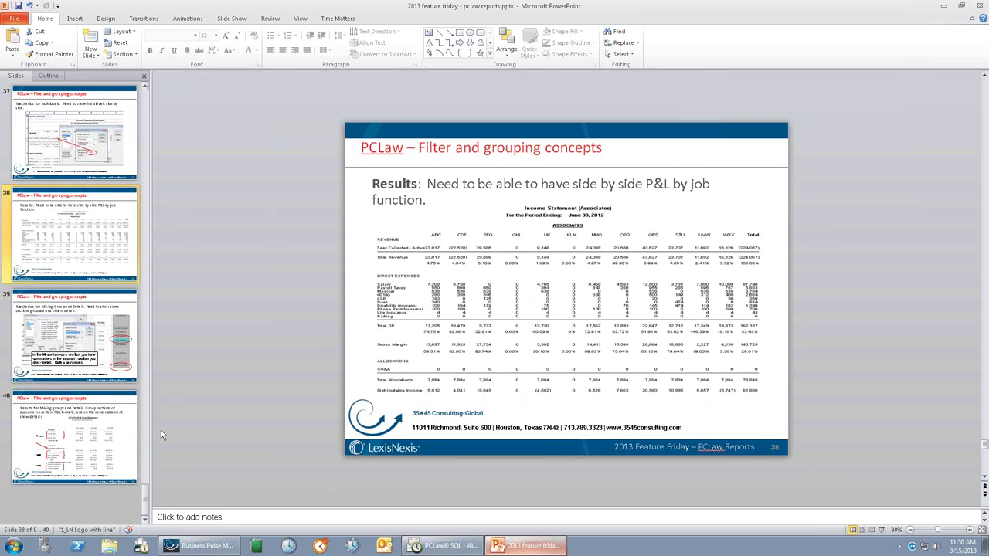
{"action": "left_click_drag", "start_coordinate": [145, 500], "coordinate": [163, 94]}
{"action": "left_click", "coordinate": [102, 226]}
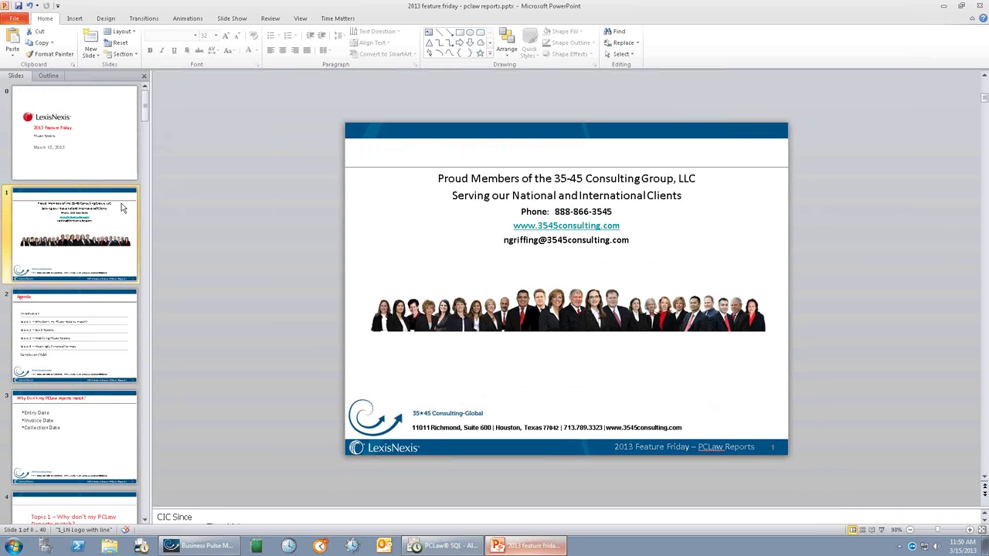
{"action": "key", "text": "F5"}
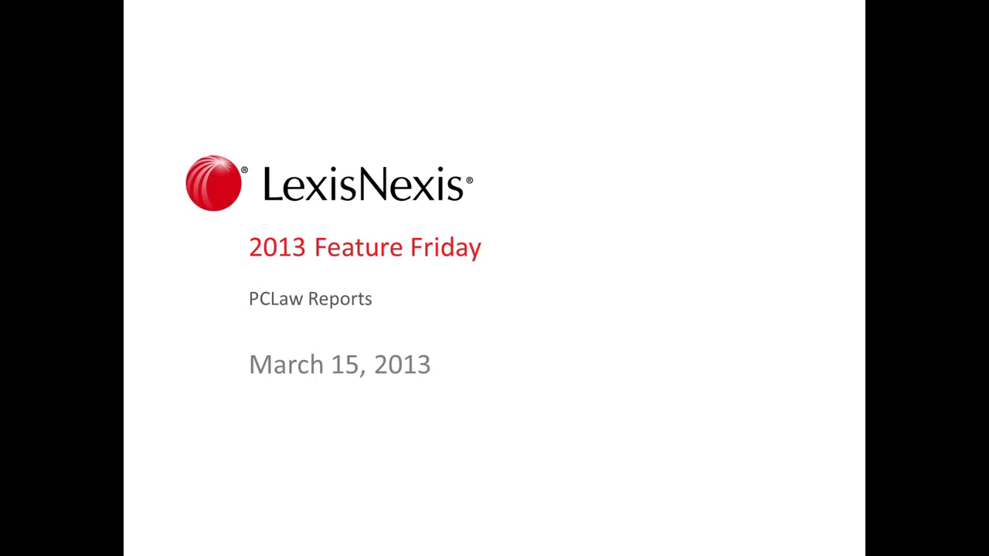
{"action": "key", "text": "Right"}
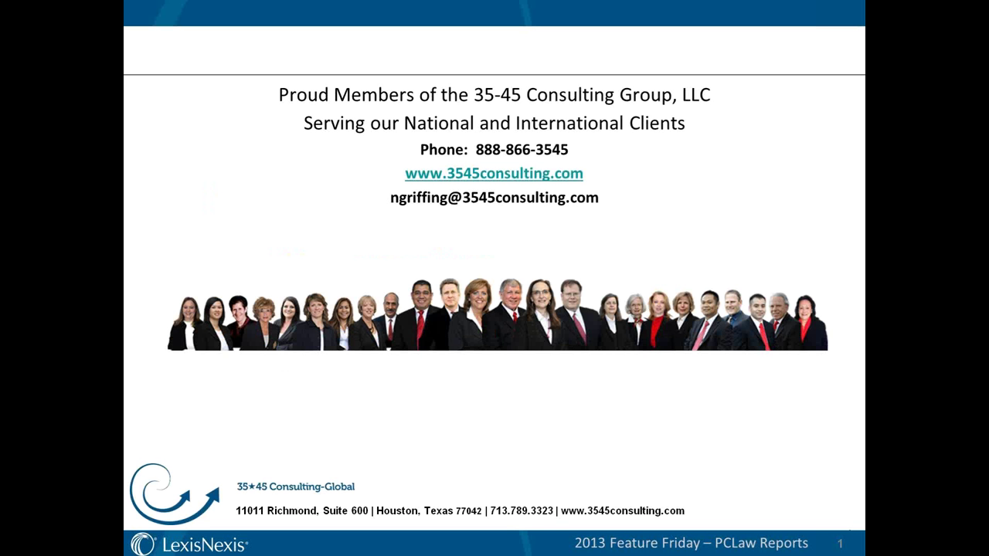